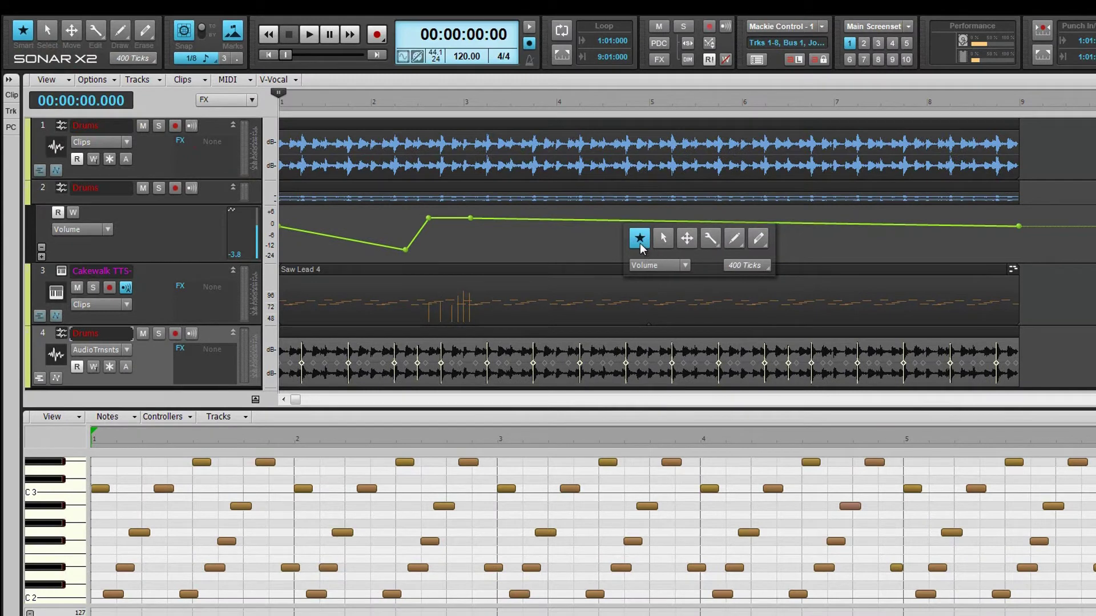
# With the Smart tool, select the Drums clip and a bar 6–7 range, then trim its end.
pyautogui.click(640, 243)
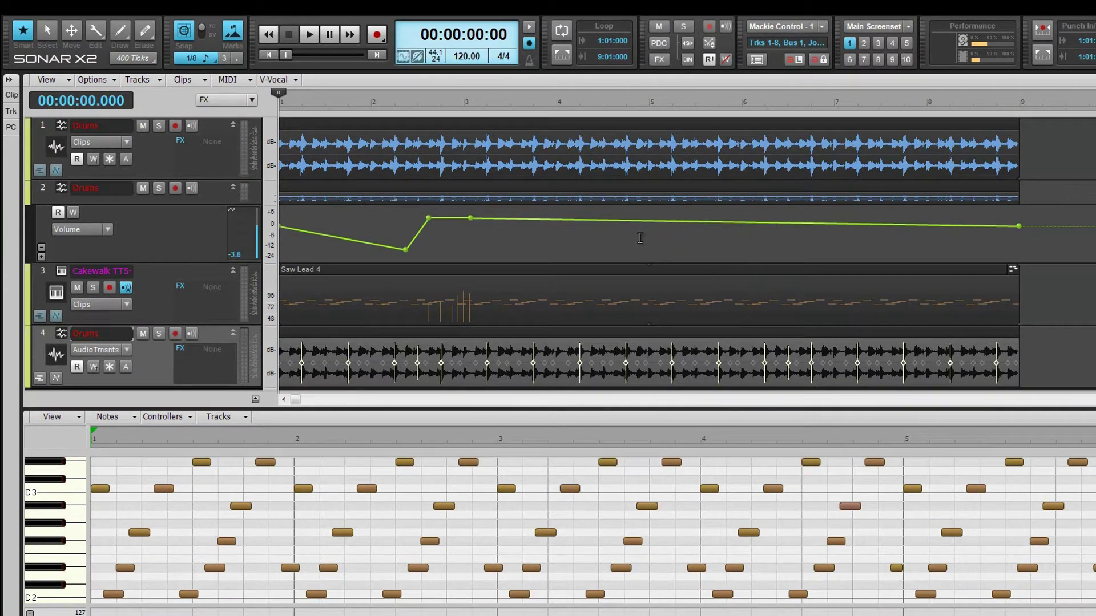
pyautogui.click(653, 122)
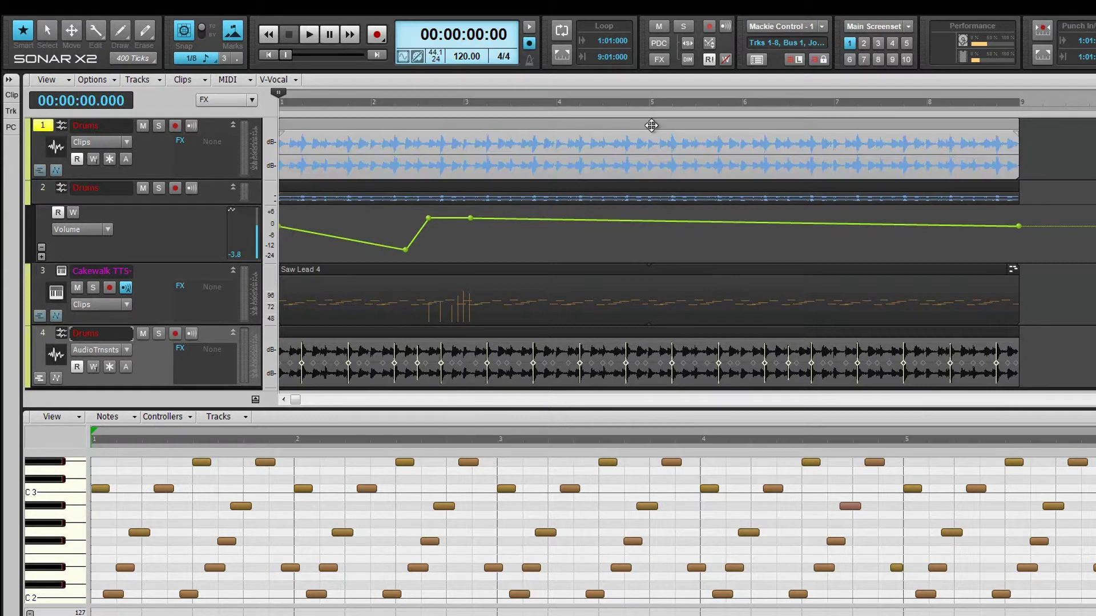
pyautogui.moveTo(692, 302); pyautogui.dragTo(831, 296)
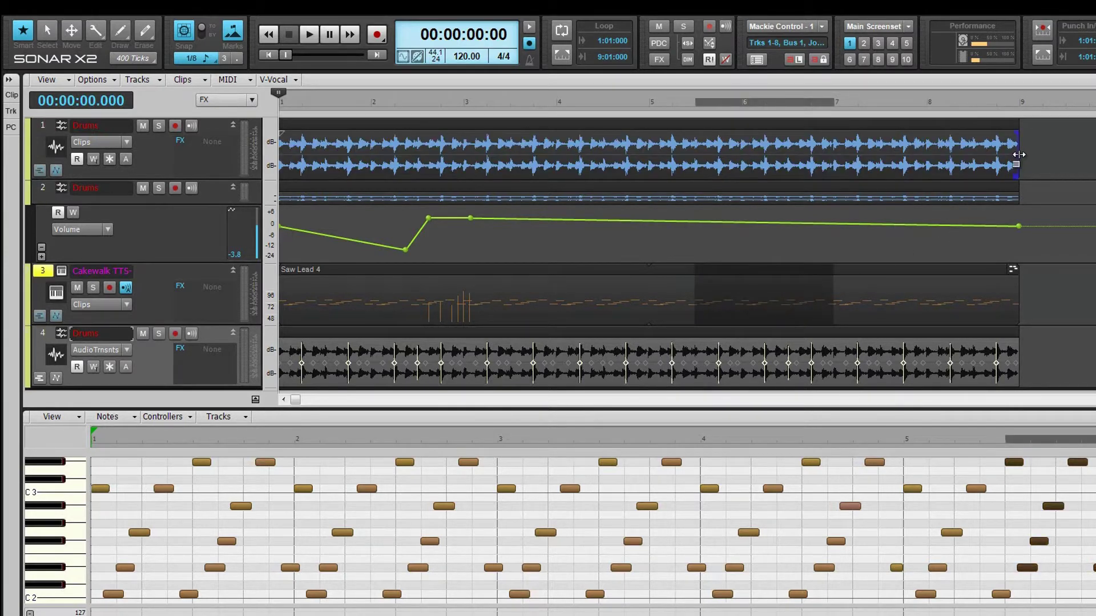
pyautogui.moveTo(1018, 162)
pyautogui.mouseDown()
pyautogui.moveTo(979, 164)
pyautogui.moveTo(1018, 164)
pyautogui.mouseUp()
pyautogui.moveTo(1017, 297); pyautogui.dragTo(1019, 297)
# Fade the Drums clip out and in, time-stretch it shorter, and split Saw Lead 4 near bar 6.
pyautogui.moveTo(1019, 128)
pyautogui.mouseDown()
pyautogui.moveTo(951, 144)
pyautogui.moveTo(1019, 130)
pyautogui.mouseUp()
pyautogui.moveTo(281, 129)
pyautogui.mouseDown()
pyautogui.moveTo(360, 124)
pyautogui.moveTo(265, 125)
pyautogui.mouseUp()
pyautogui.moveTo(1019, 155)
pyautogui.mouseDown()
pyautogui.moveTo(938, 153)
pyautogui.moveTo(1016, 152)
pyautogui.mouseUp()
pyautogui.keyDown('alt'); pyautogui.click(758, 311); pyautogui.keyUp('alt')
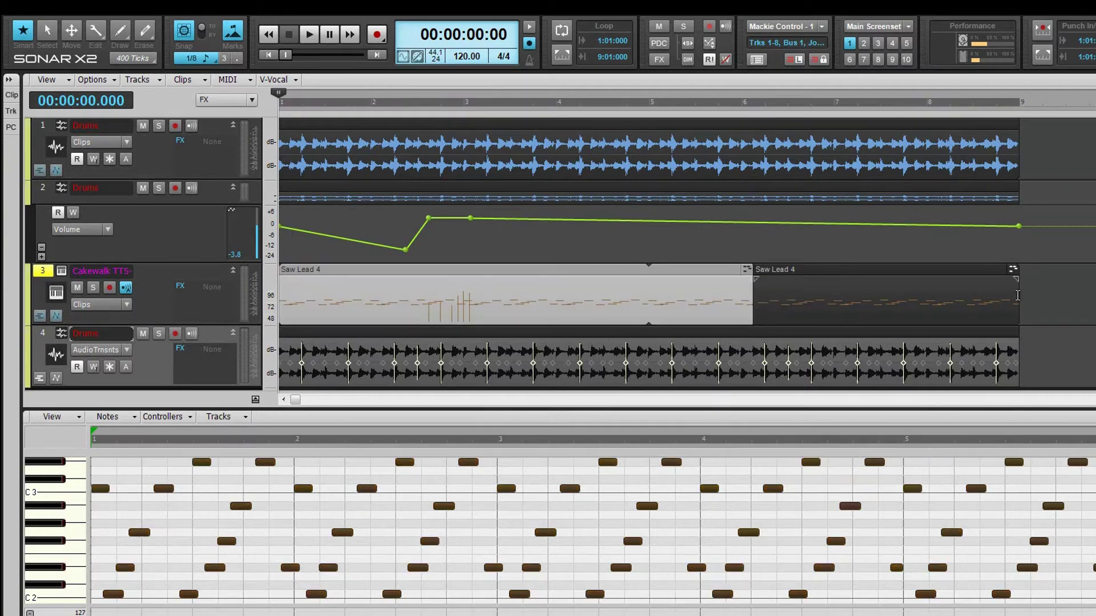
pyautogui.moveTo(1048, 290); pyautogui.dragTo(913, 172)
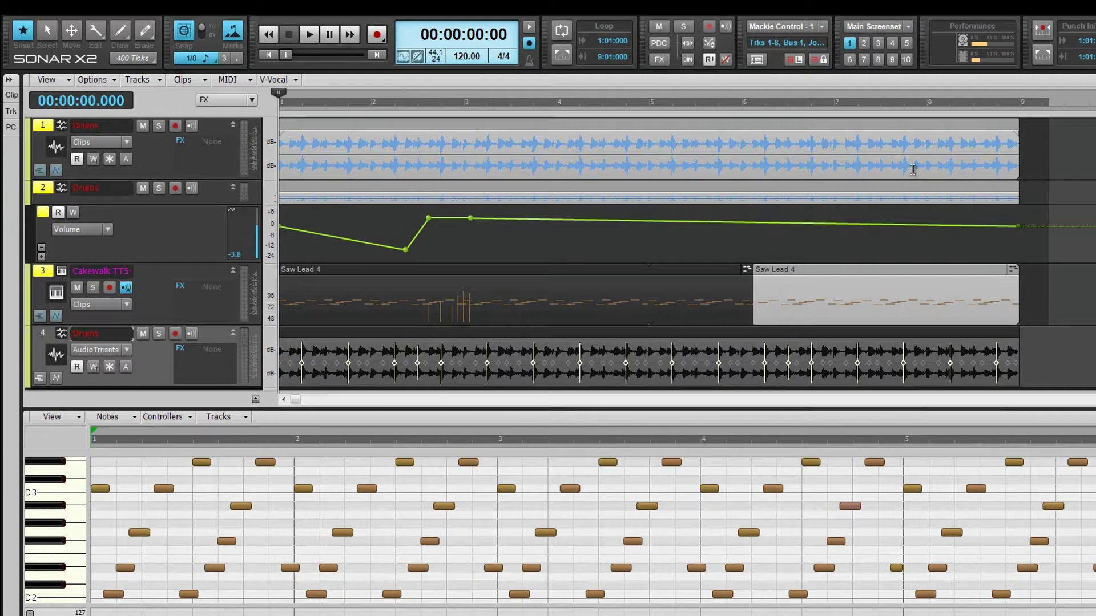
pyautogui.click(714, 335)
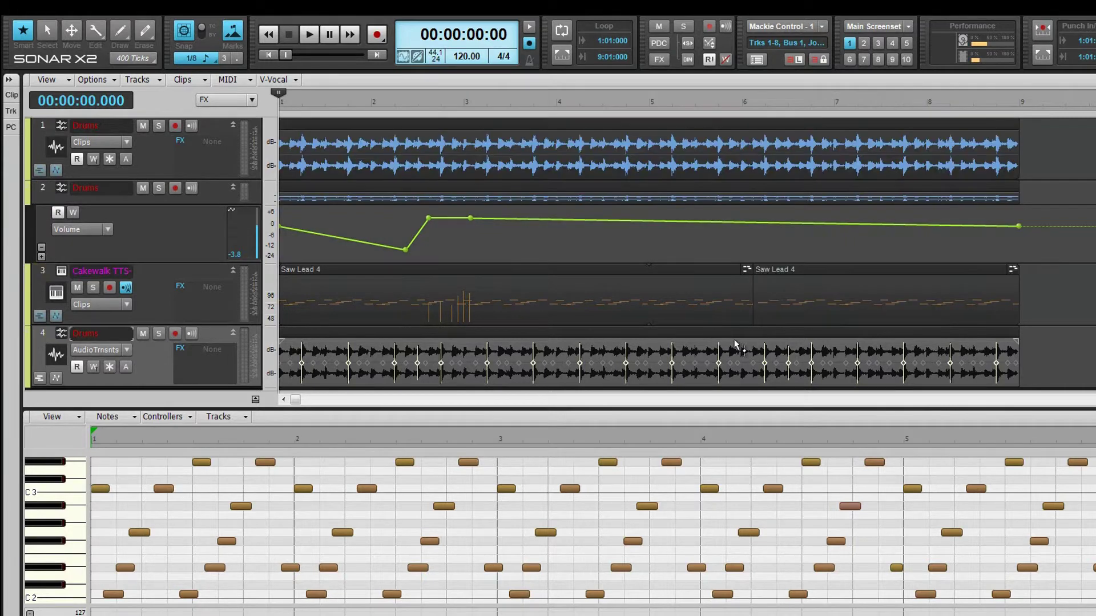
# Add two Drums volume nodes after bar 3 and adjust their levels.
pyautogui.moveTo(575, 215); pyautogui.dragTo(565, 239)
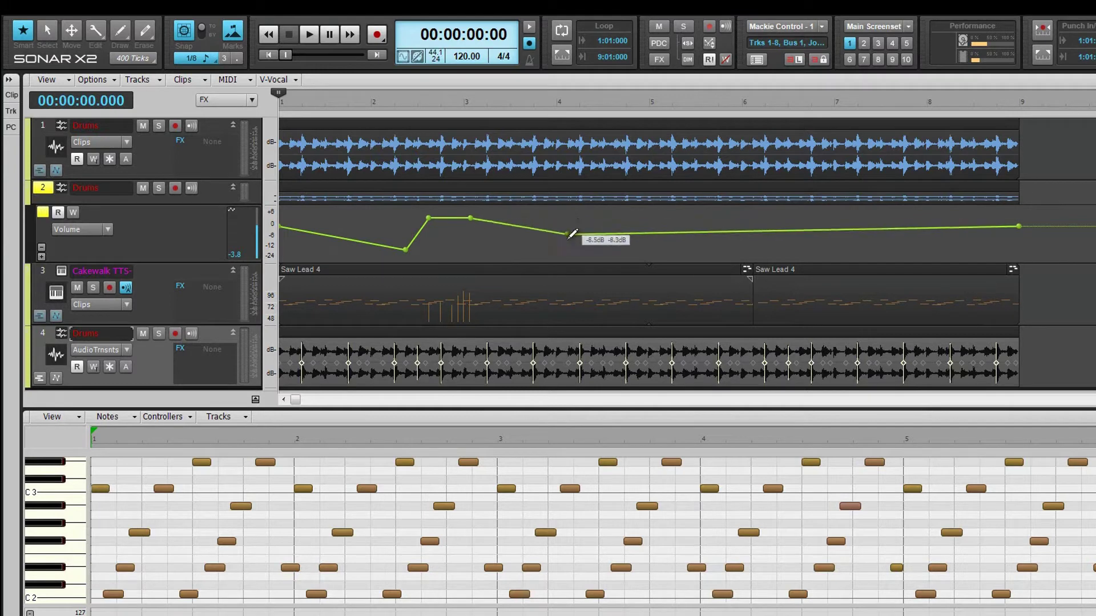
pyautogui.moveTo(637, 231); pyautogui.dragTo(630, 223)
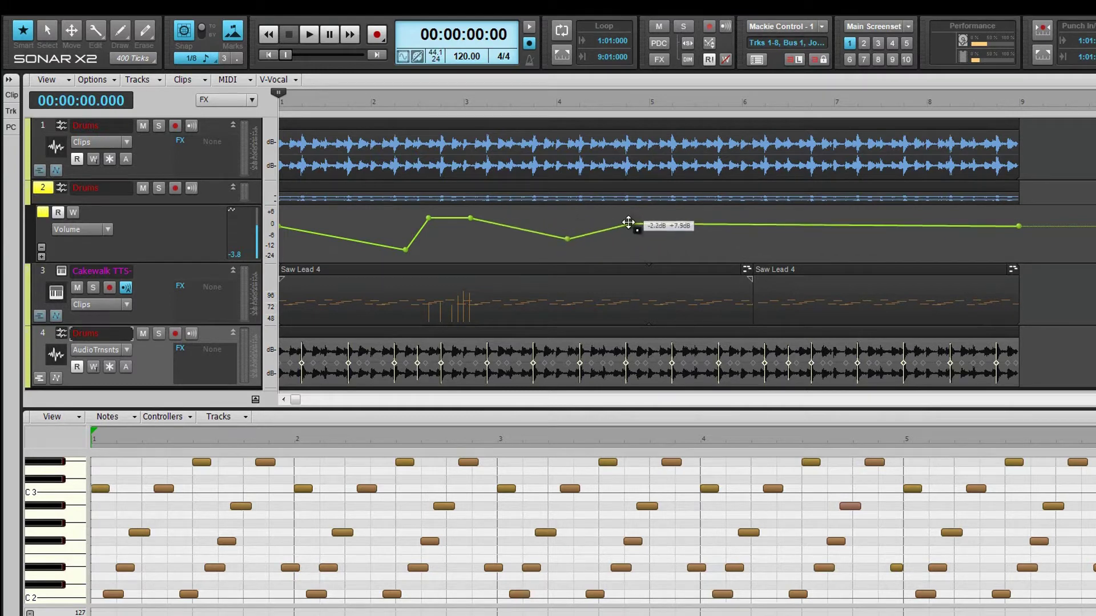
pyautogui.moveTo(565, 237)
pyautogui.mouseDown()
pyautogui.moveTo(568, 219)
pyautogui.moveTo(716, 240)
pyautogui.moveTo(745, 221)
pyautogui.mouseUp()
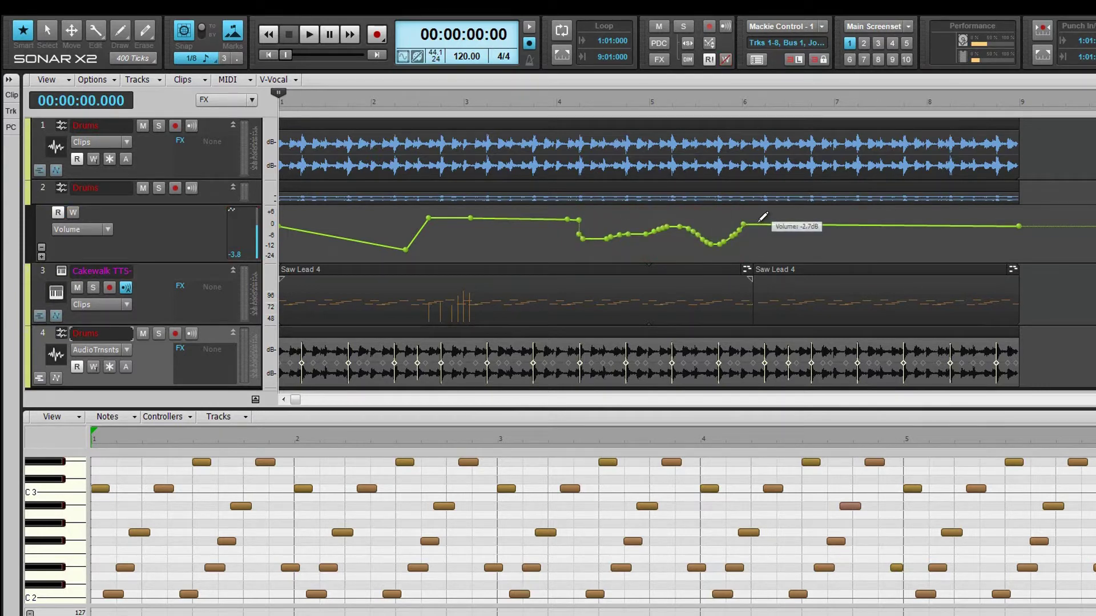
# Sketch a freehand wavy volume curve after bar 4, then drag segments into a dip before bar 7.
pyautogui.moveTo(761, 221); pyautogui.dragTo(887, 239)
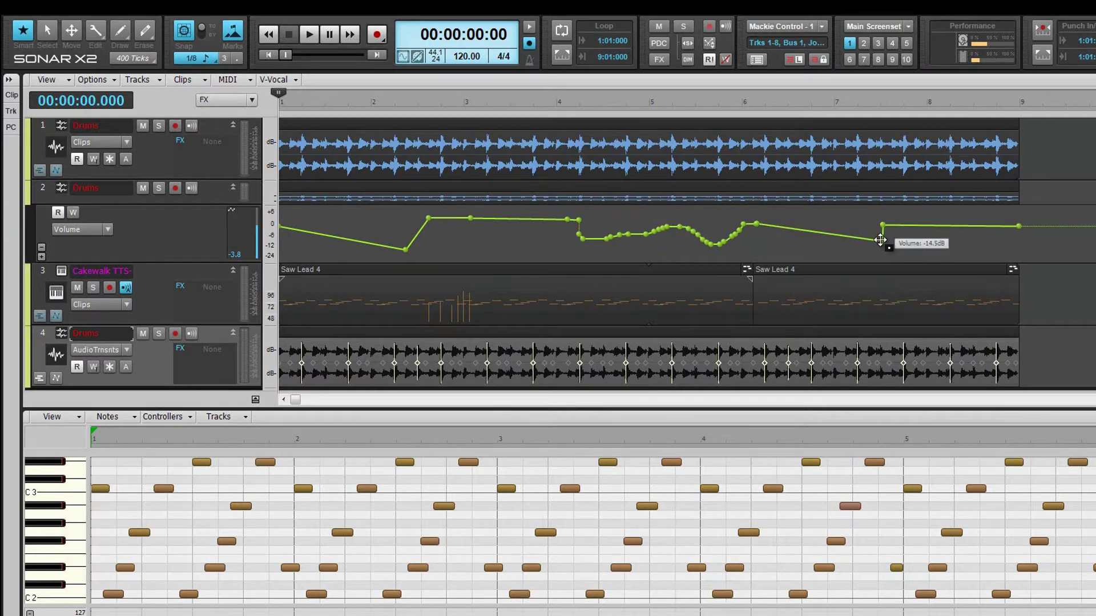
pyautogui.moveTo(882, 240); pyautogui.dragTo(822, 241)
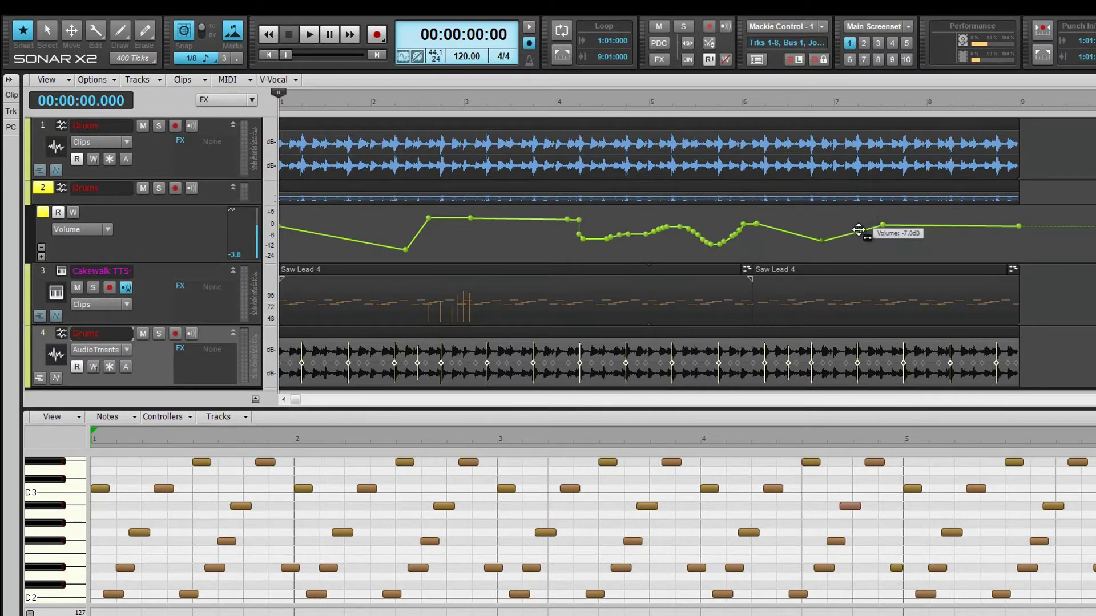
pyautogui.moveTo(858, 230); pyautogui.dragTo(855, 221)
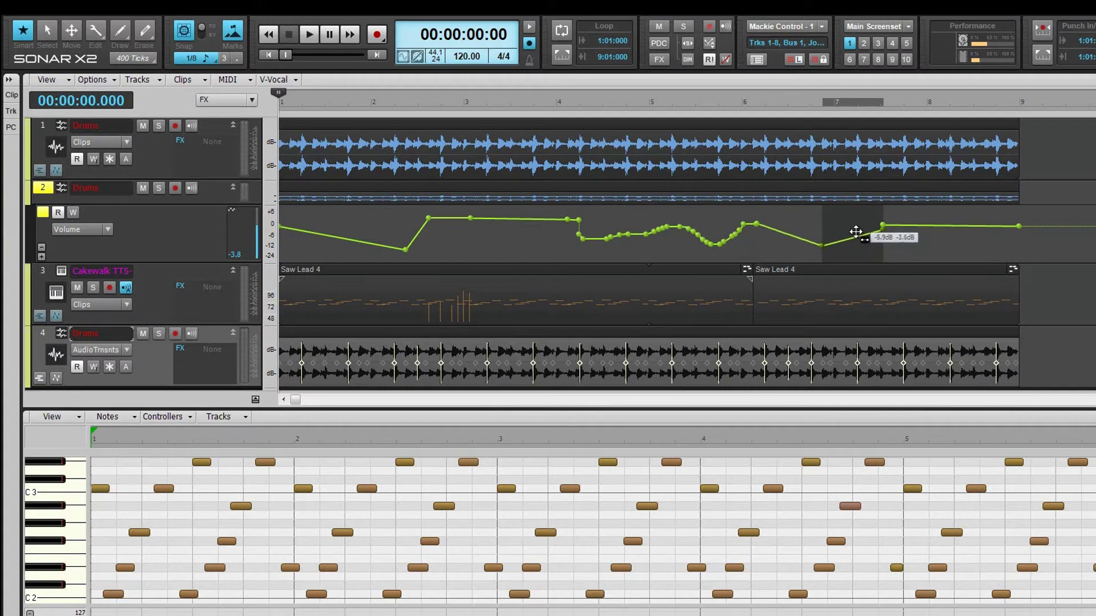
pyautogui.moveTo(856, 221); pyautogui.dragTo(856, 232)
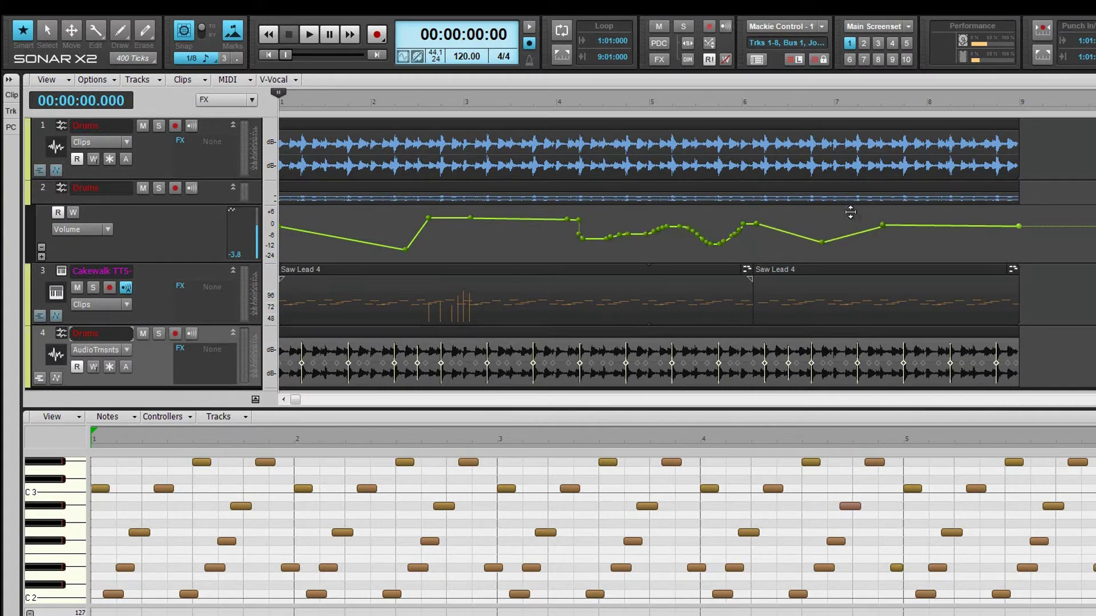
pyautogui.moveTo(850, 212)
pyautogui.mouseDown()
pyautogui.moveTo(985, 236)
pyautogui.moveTo(953, 235)
pyautogui.moveTo(949, 203)
pyautogui.moveTo(951, 240)
pyautogui.mouseUp()
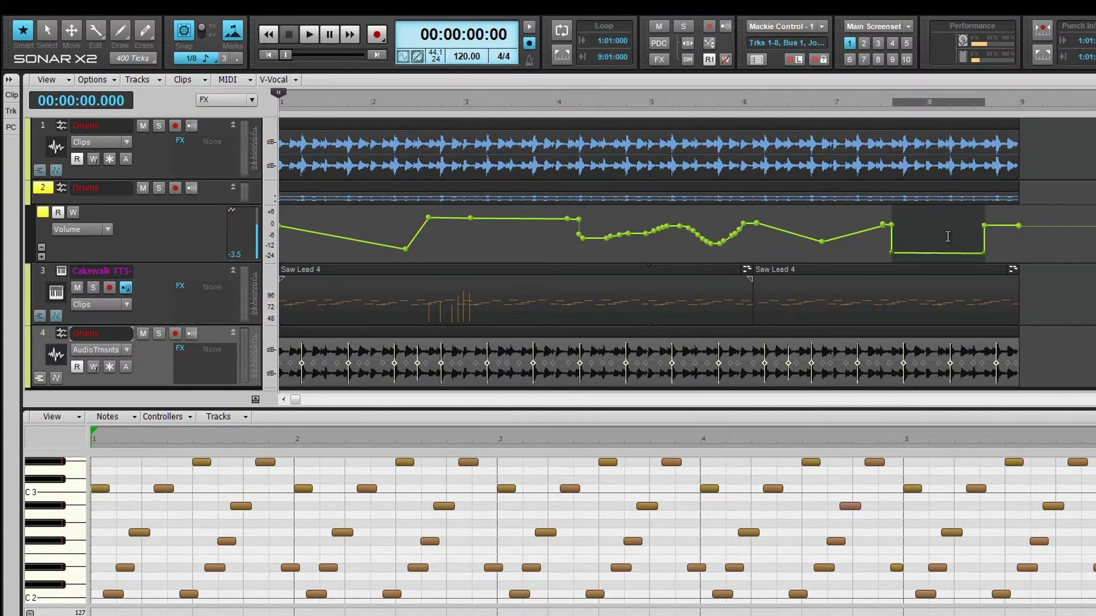
# Select the Drums envelope span around bar 8 and shift it, with the Saw Lead 4 split, slightly earlier.
pyautogui.moveTo(792, 249); pyautogui.dragTo(710, 211)
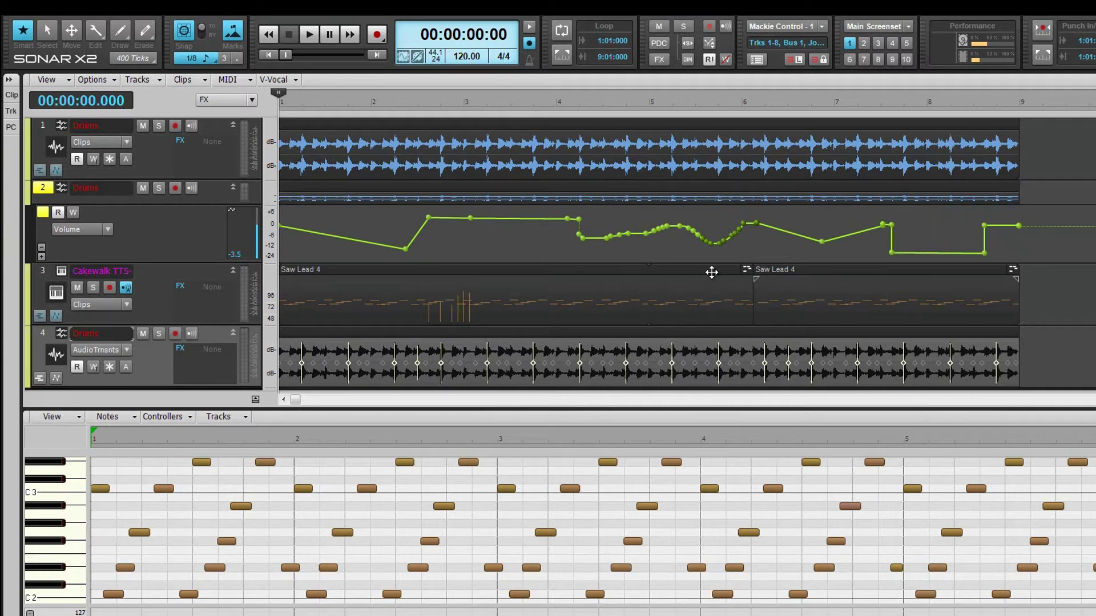
pyautogui.moveTo(711, 272); pyautogui.dragTo(600, 331)
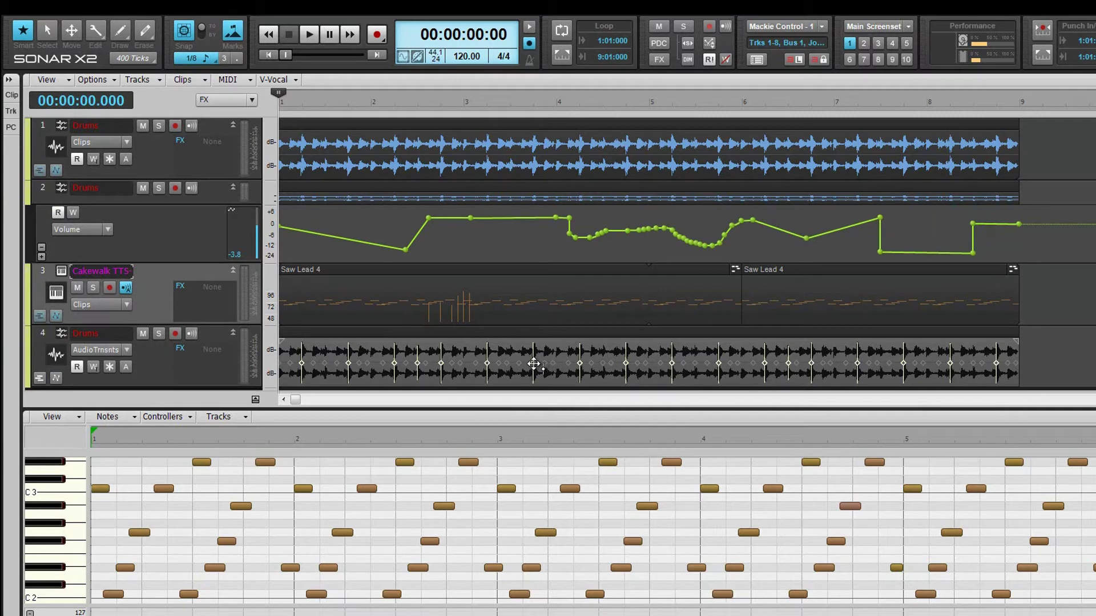
# Nudge two track 4 transients earlier, marquee-select a run of them, and maximize the Piano Roll.
pyautogui.moveTo(534, 364); pyautogui.dragTo(529, 364)
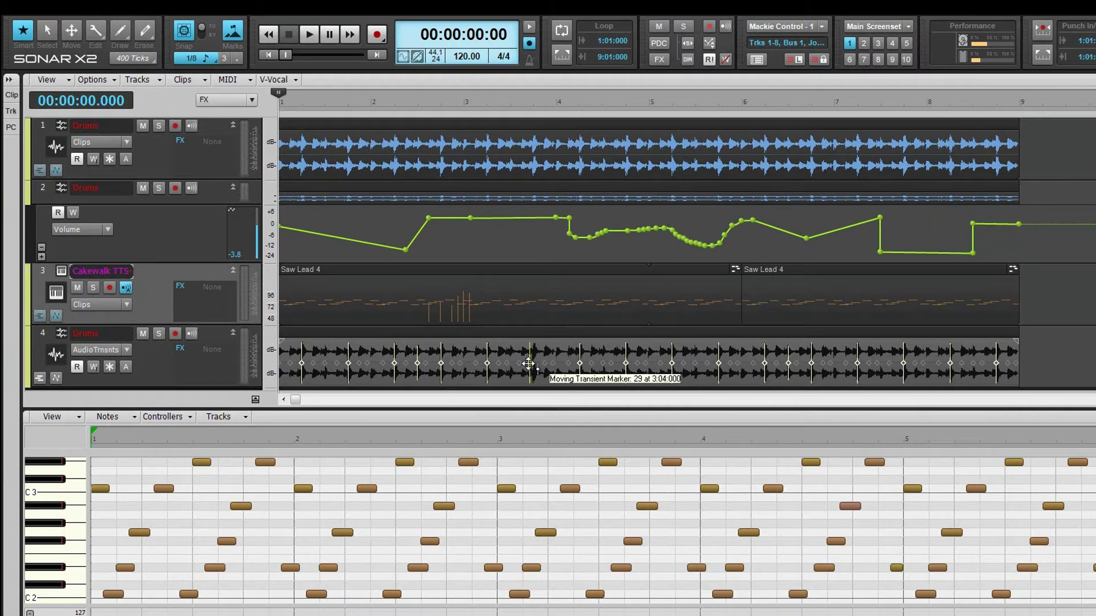
pyautogui.moveTo(588, 360); pyautogui.dragTo(586, 364)
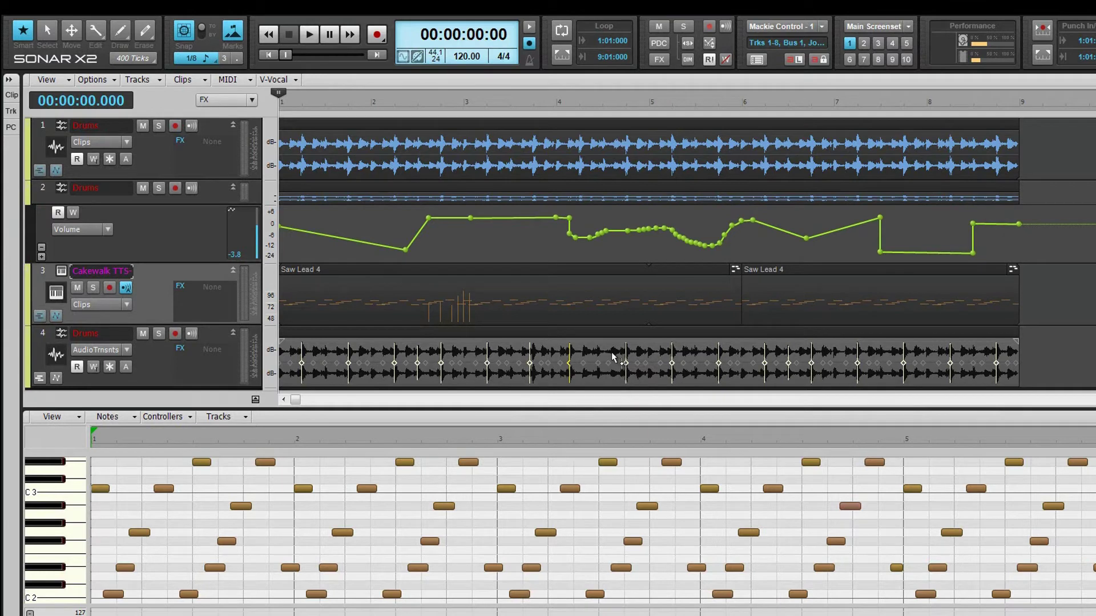
pyautogui.moveTo(612, 352); pyautogui.dragTo(737, 384)
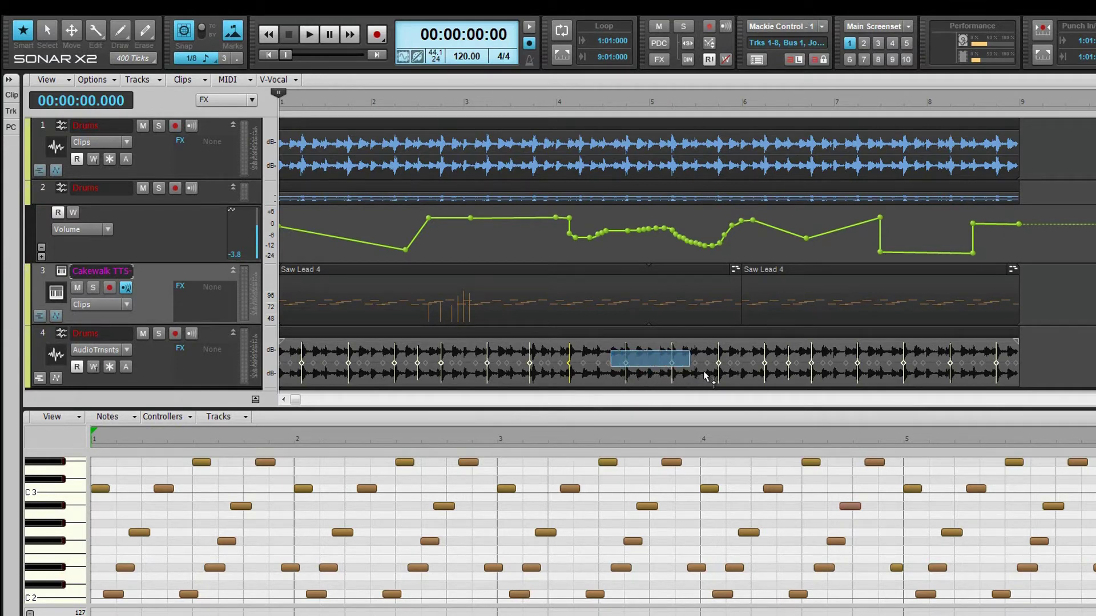
pyautogui.moveTo(736, 384); pyautogui.dragTo(737, 384)
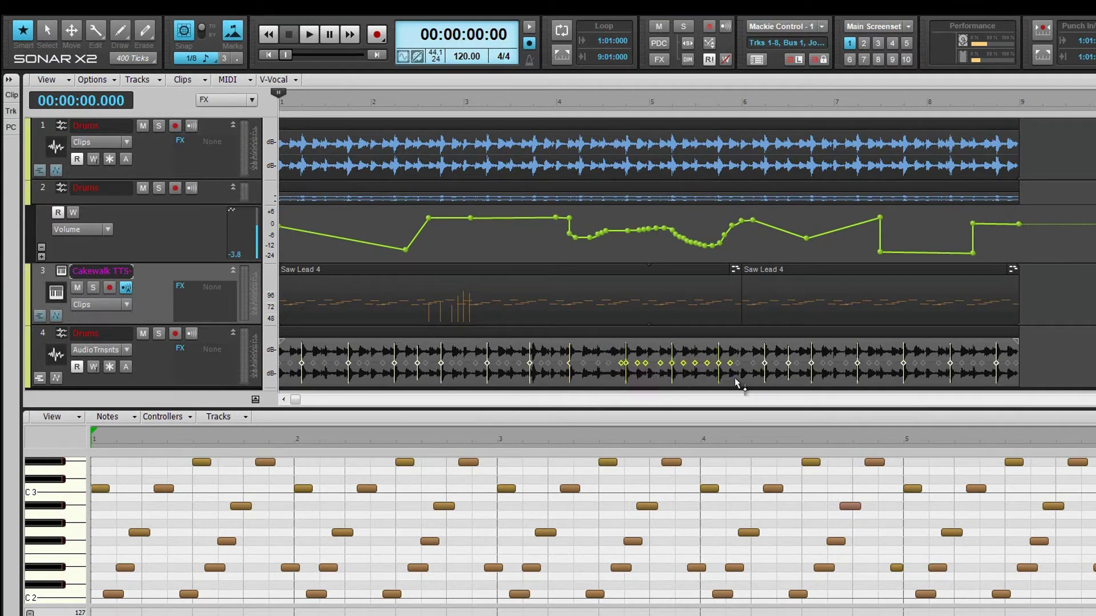
pyautogui.hotkey('ctrl', 'shift', 'd')
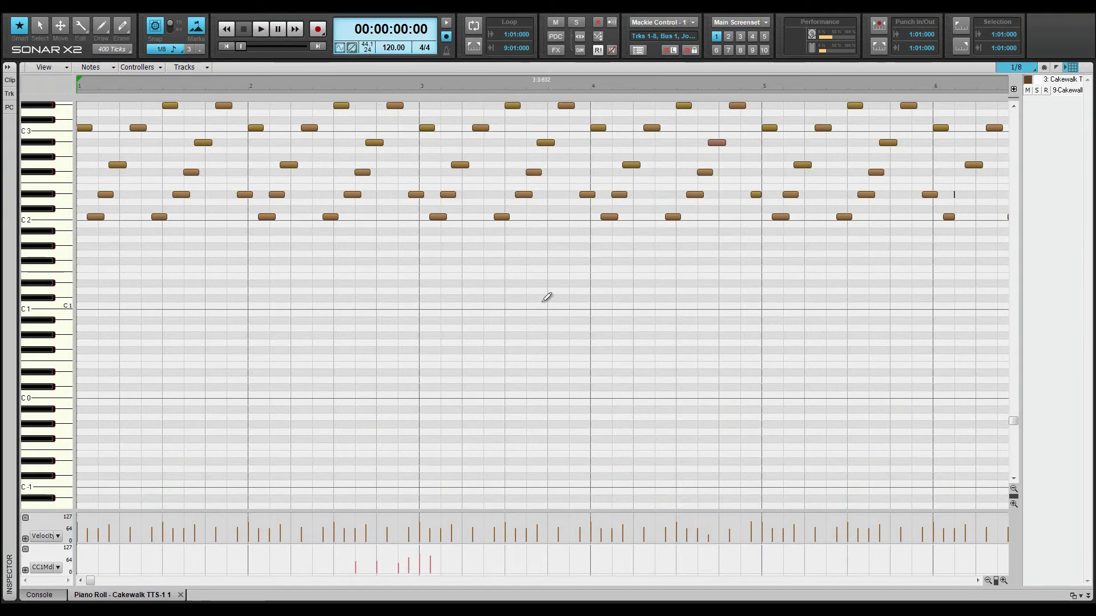
# Add a short C1 note at bar 3, then draw a longer D1 note and delete it.
pyautogui.click(427, 306)
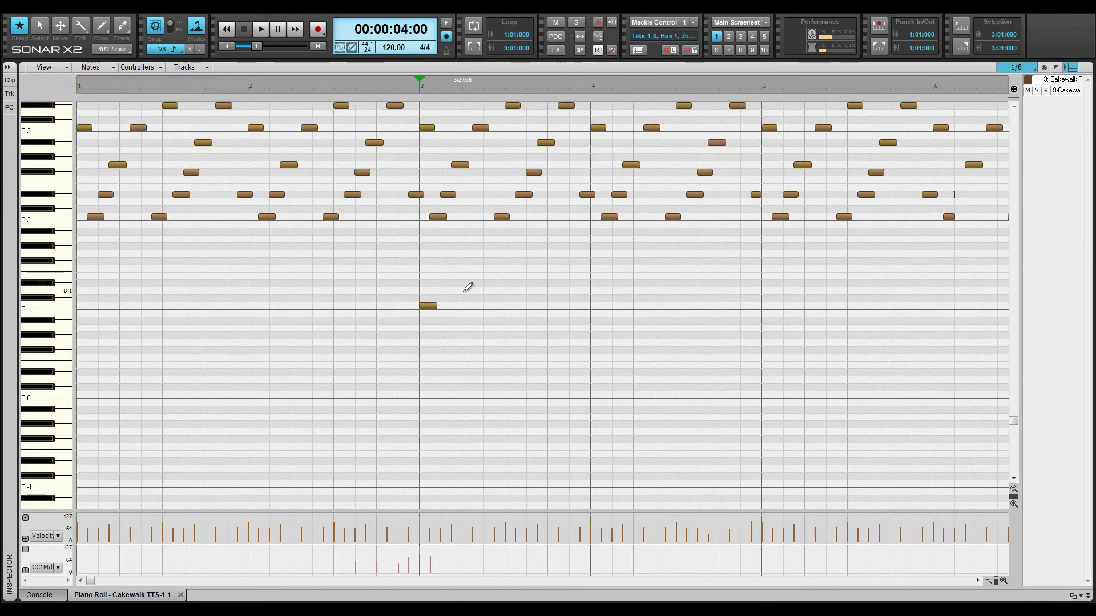
pyautogui.moveTo(465, 292); pyautogui.dragTo(565, 288)
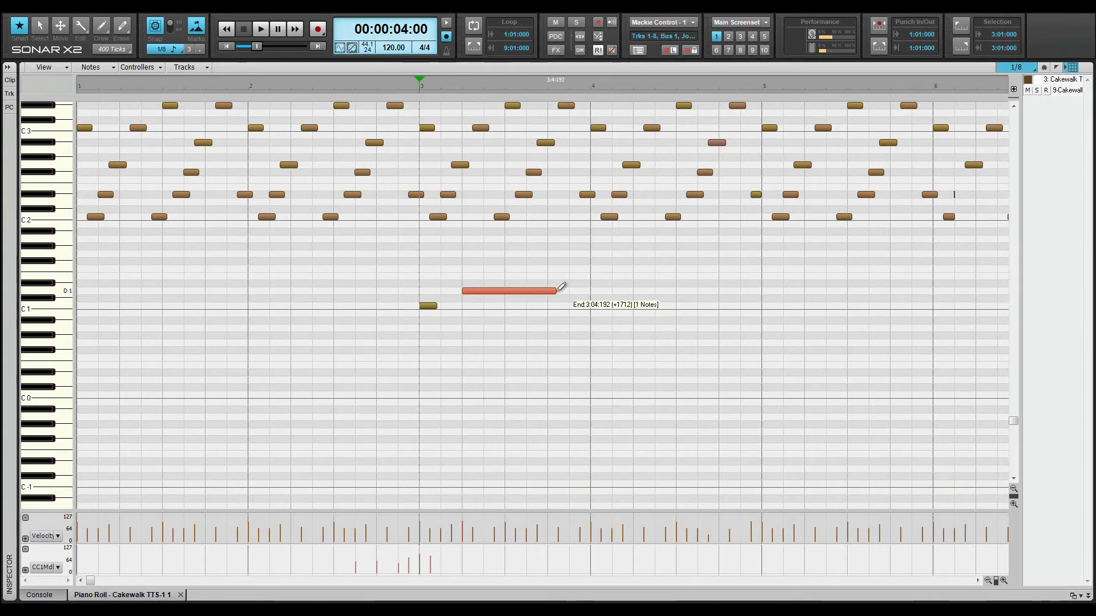
pyautogui.moveTo(564, 287); pyautogui.dragTo(557, 288)
pyautogui.click(516, 290)
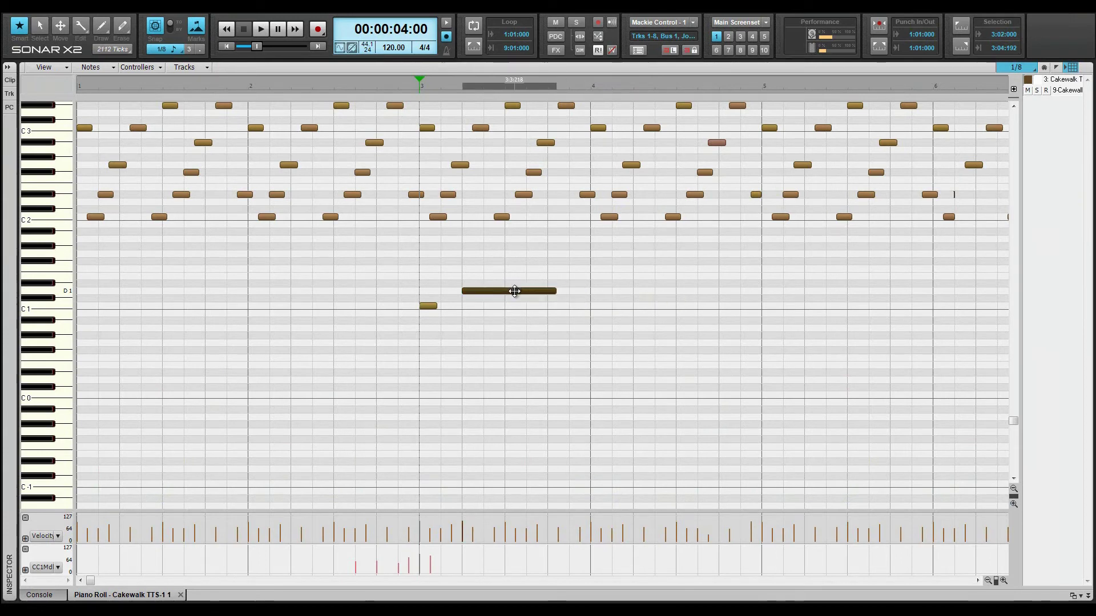
pyautogui.press('Delete')
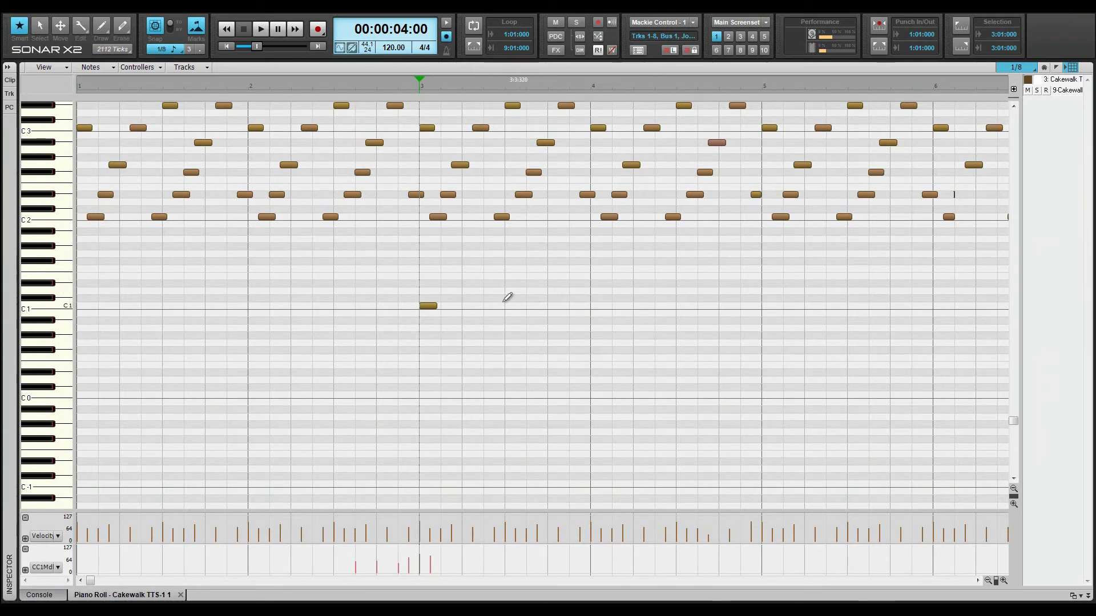
pyautogui.moveTo(549, 300)
pyautogui.mouseDown()
pyautogui.moveTo(427, 229)
pyautogui.moveTo(412, 176)
pyautogui.mouseUp()
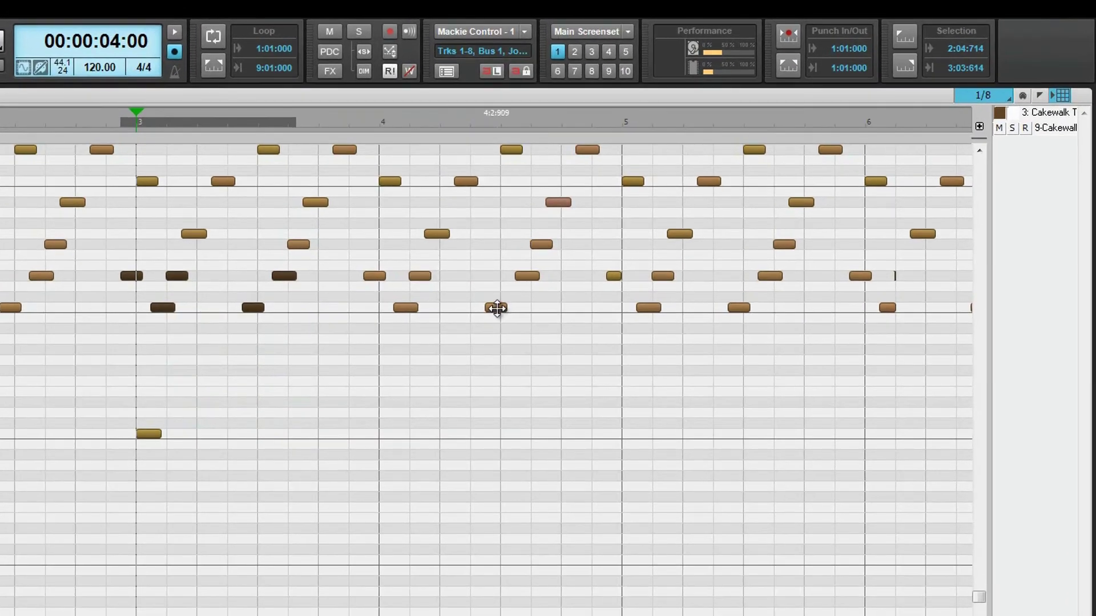
# Select the two bar 4 notes and move them slightly later at the same pitch.
pyautogui.click(496, 308)
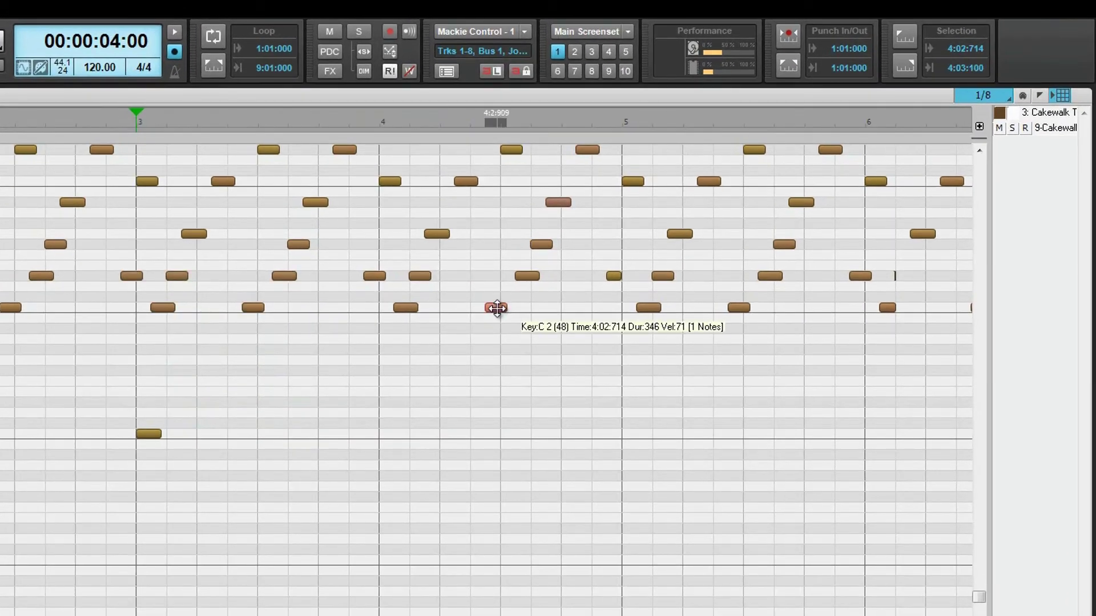
pyautogui.keyDown('ctrl'); pyautogui.click(527, 275); pyautogui.keyUp('ctrl')
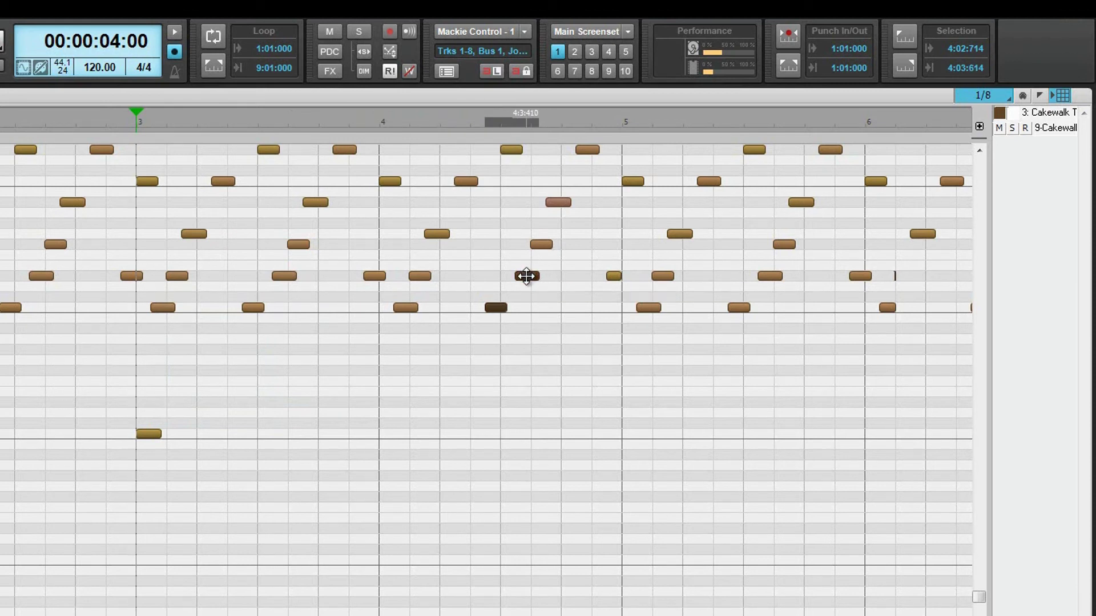
pyautogui.moveTo(527, 275); pyautogui.dragTo(542, 310)
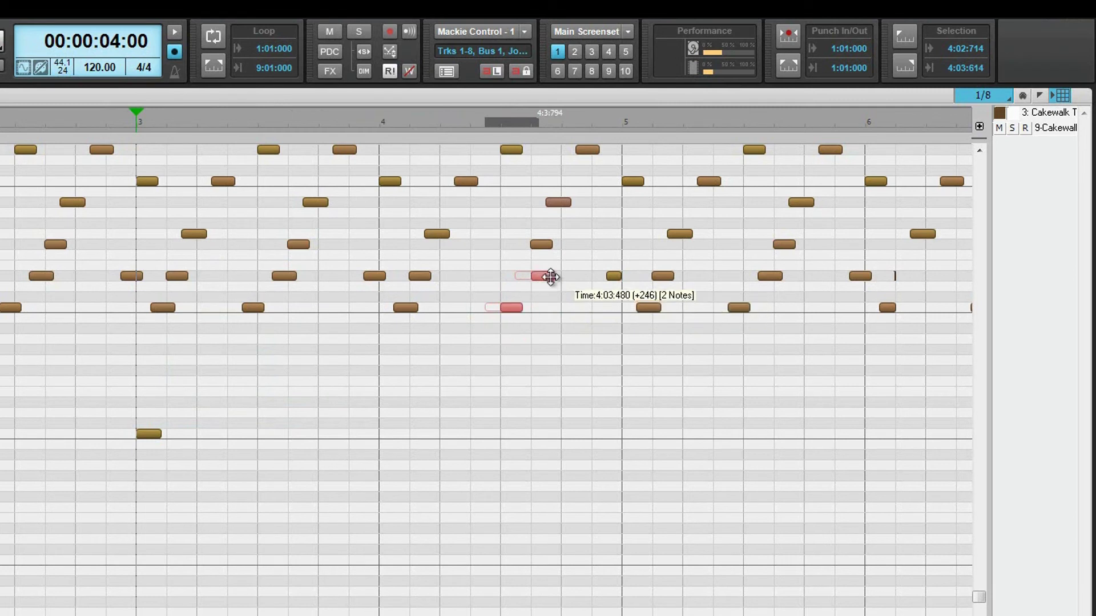
pyautogui.moveTo(543, 309); pyautogui.dragTo(548, 276)
pyautogui.moveTo(510, 308)
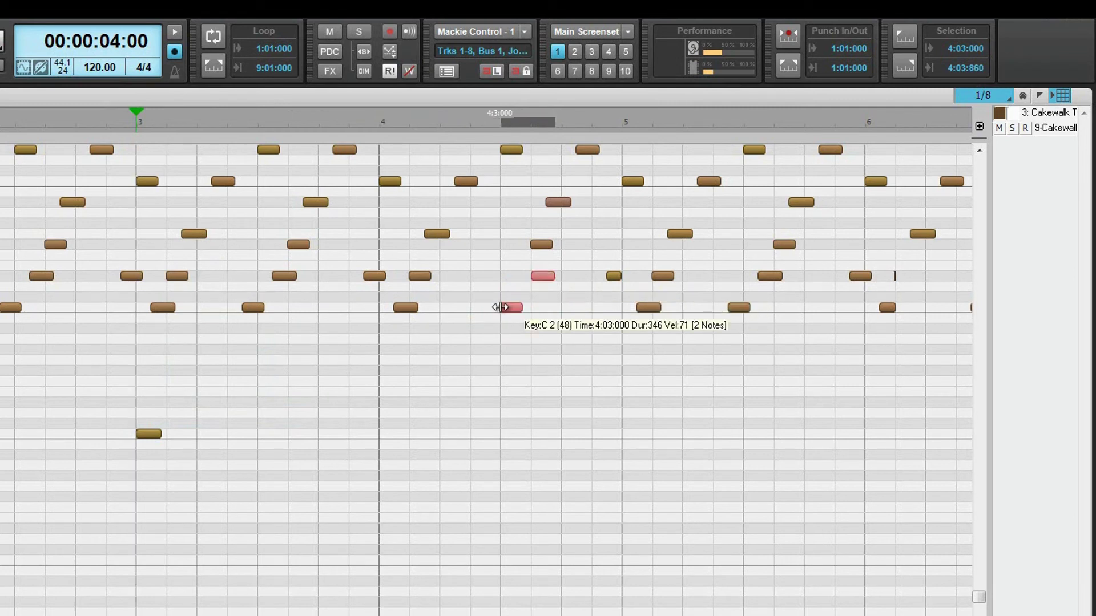
# Lengthen both notes at start and end, raise velocity to 83, and view their Note Properties.
pyautogui.moveTo(498, 308); pyautogui.dragTo(454, 310)
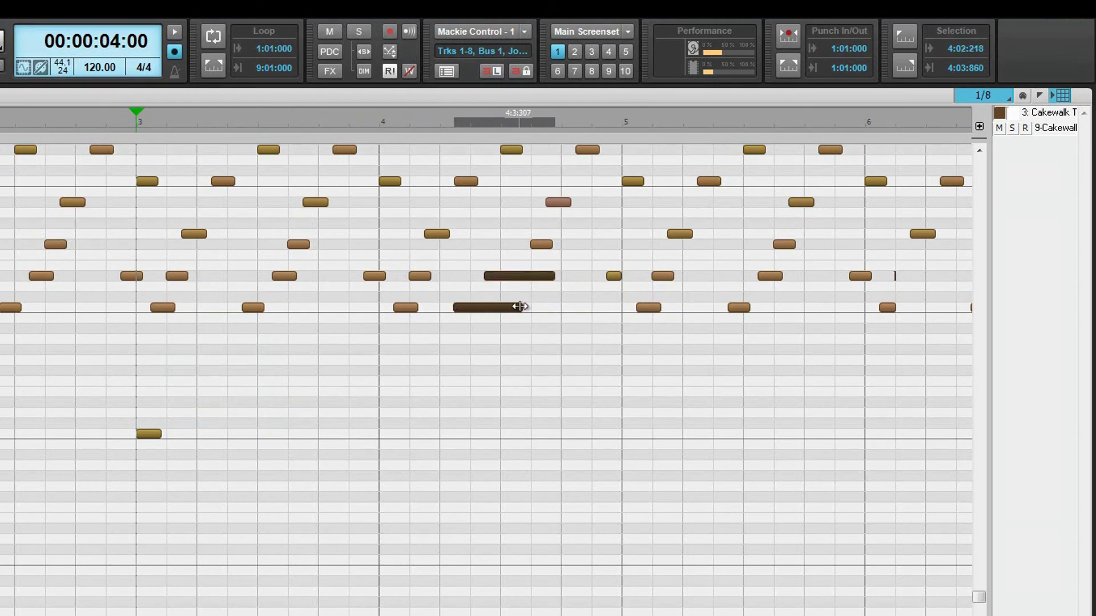
pyautogui.moveTo(520, 307)
pyautogui.mouseDown()
pyautogui.moveTo(544, 306)
pyautogui.moveTo(505, 271)
pyautogui.moveTo(506, 315)
pyautogui.mouseUp()
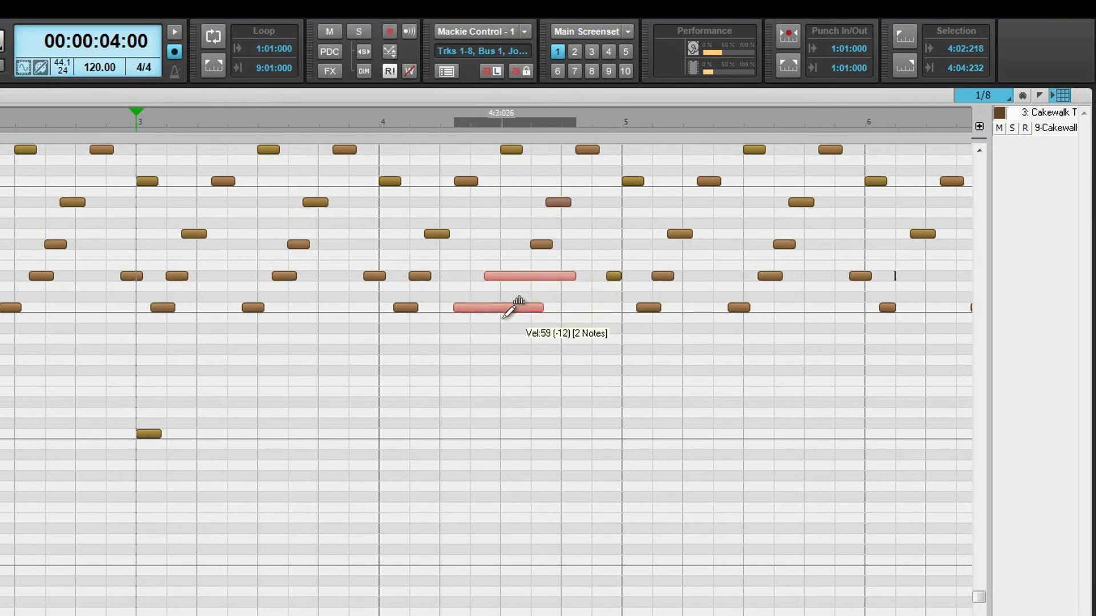
pyautogui.moveTo(505, 315); pyautogui.dragTo(501, 292)
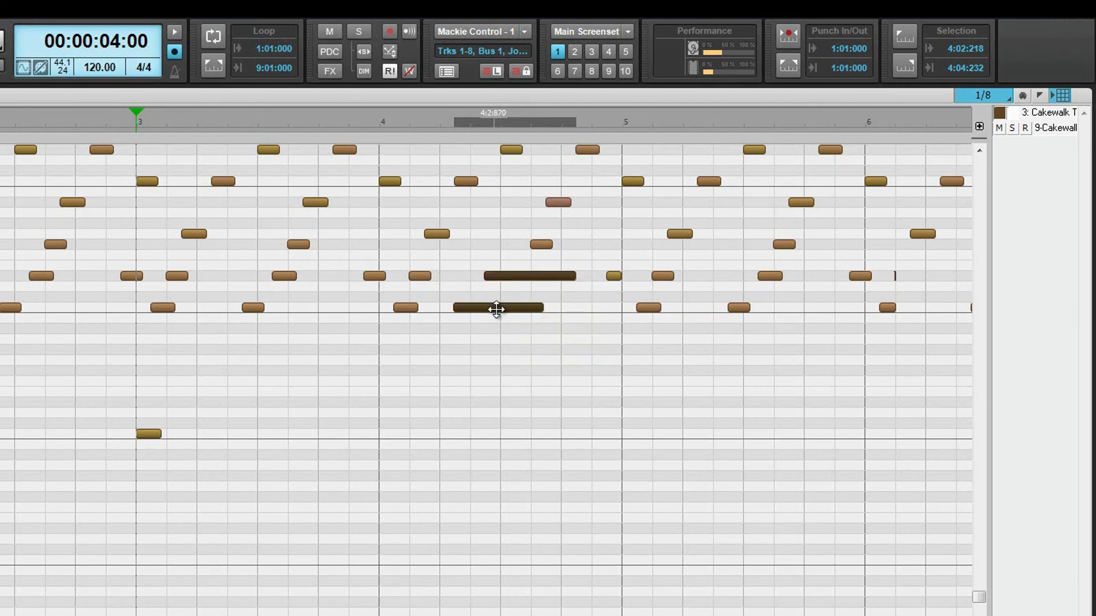
pyautogui.doubleClick(503, 310)
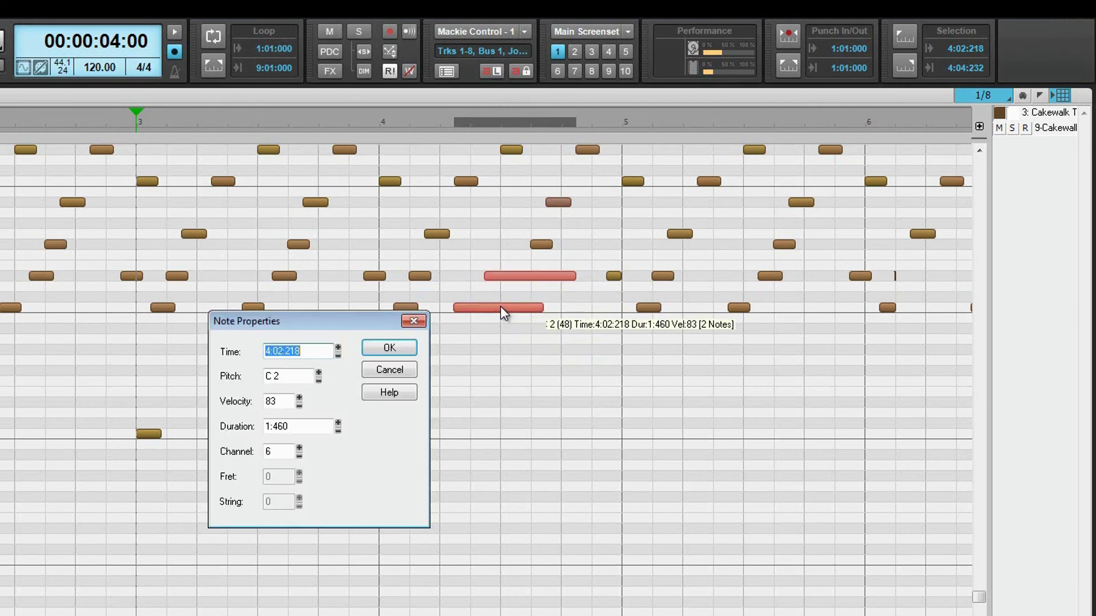
# Cancel Note Properties, split the lower C2 note, and glue it with the later C2 notes.
pyautogui.click(398, 373)
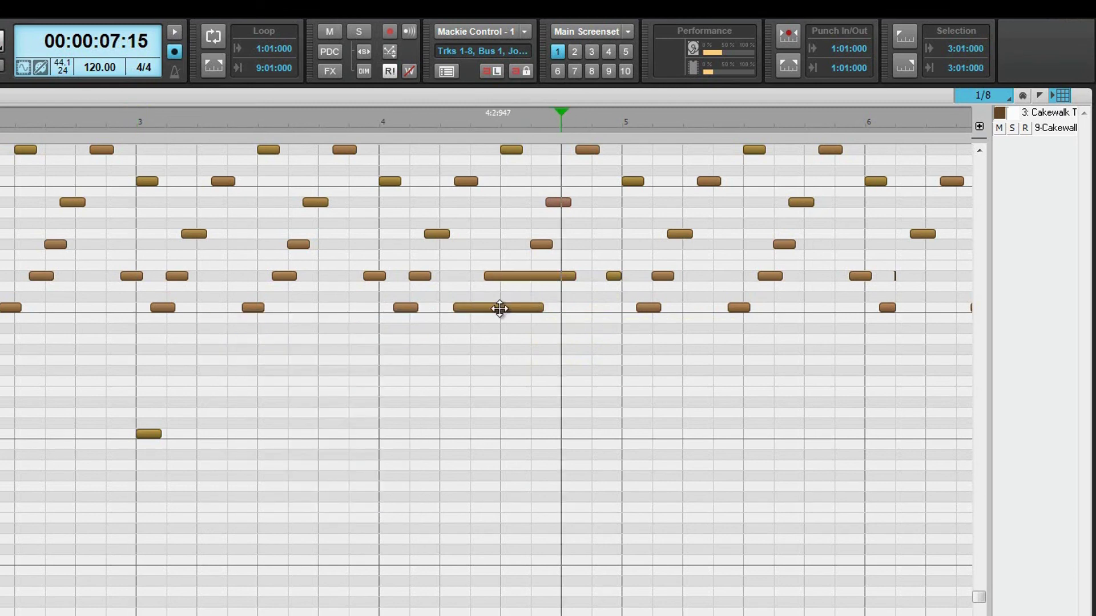
pyautogui.click(500, 308)
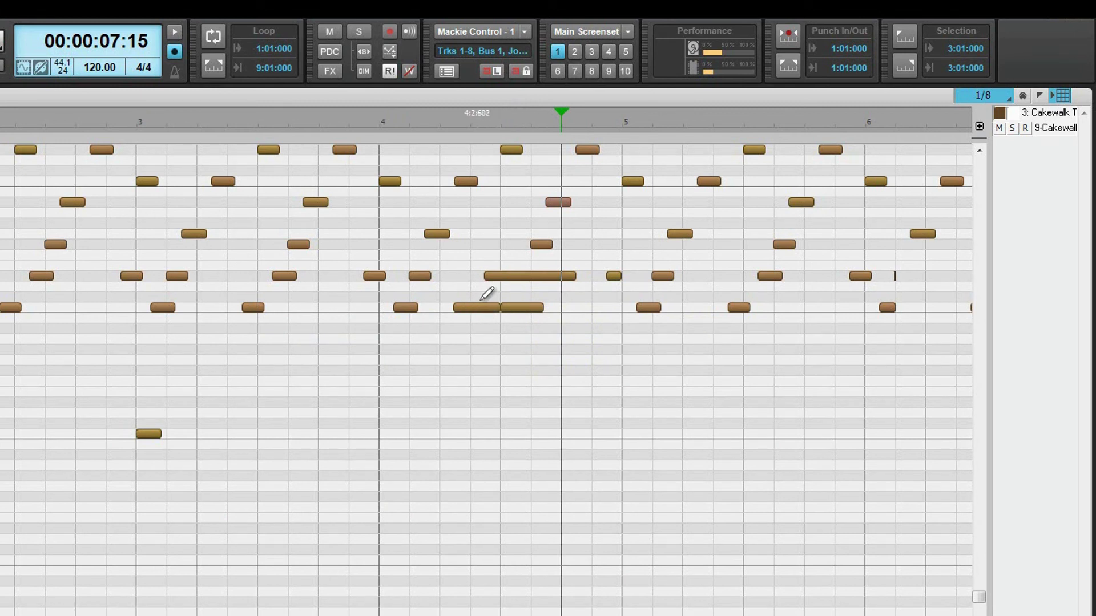
pyautogui.click(490, 305)
pyautogui.keyDown('ctrl'); pyautogui.click(648, 307); pyautogui.keyUp('ctrl')
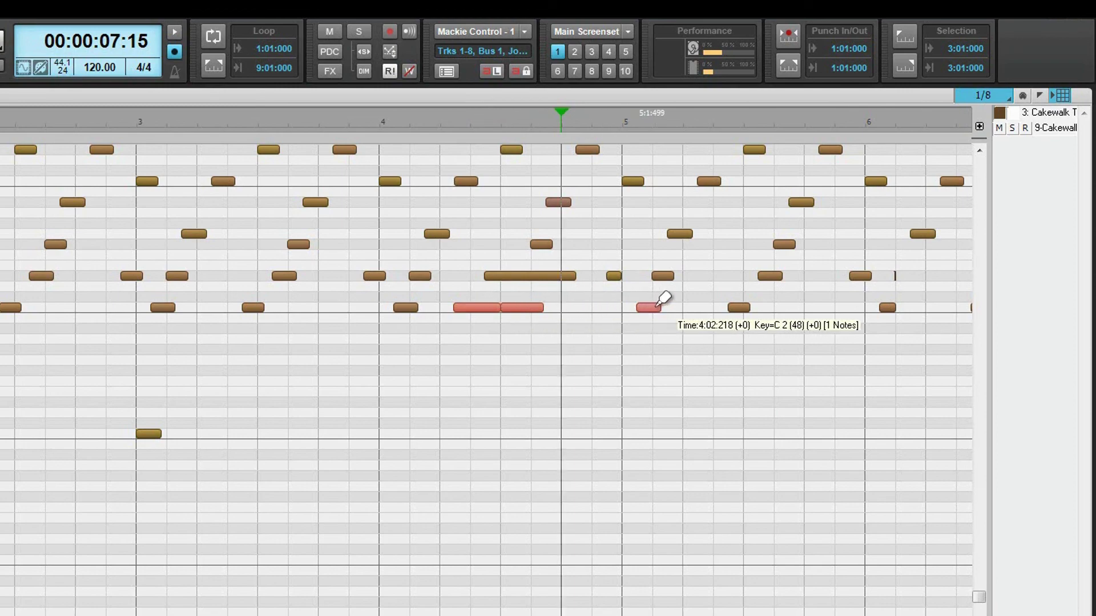
pyautogui.click(751, 307)
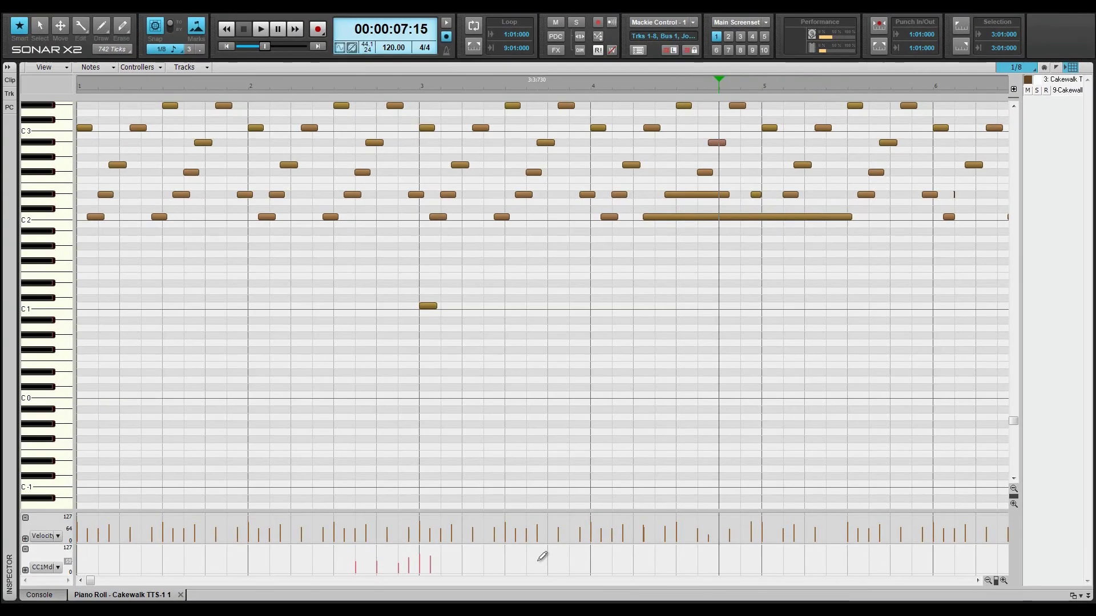
# Draw CC1 modulation events across roughly bars 3 to 5 in two freehand passes.
pyautogui.moveTo(543, 557)
pyautogui.mouseDown()
pyautogui.moveTo(560, 539)
pyautogui.moveTo(664, 556)
pyautogui.moveTo(798, 553)
pyautogui.mouseUp()
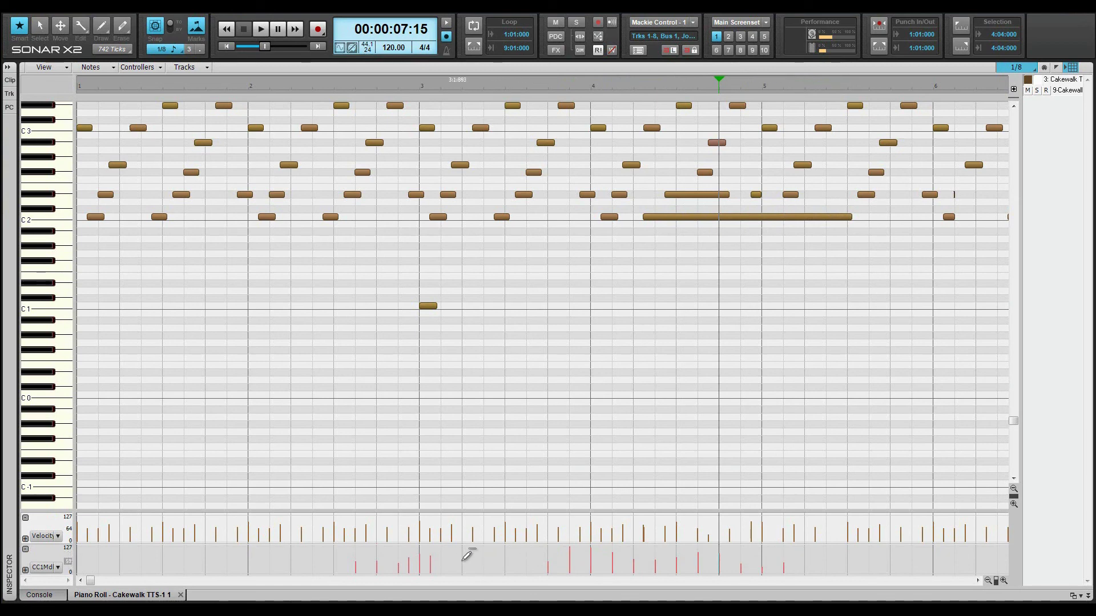
pyautogui.moveTo(465, 555)
pyautogui.mouseDown()
pyautogui.moveTo(540, 548)
pyautogui.moveTo(550, 558)
pyautogui.mouseUp()
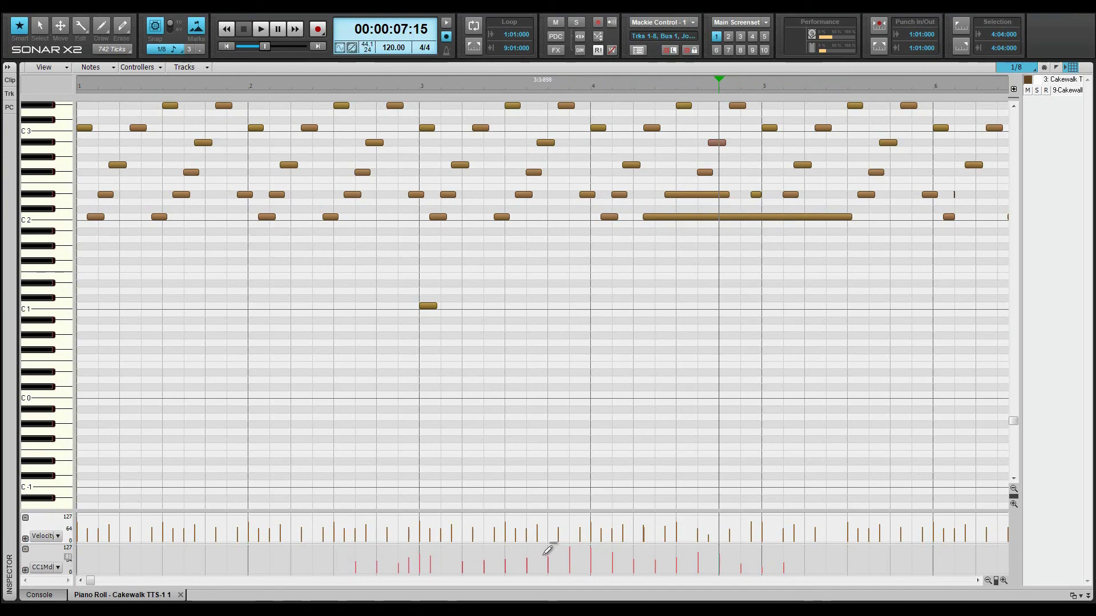